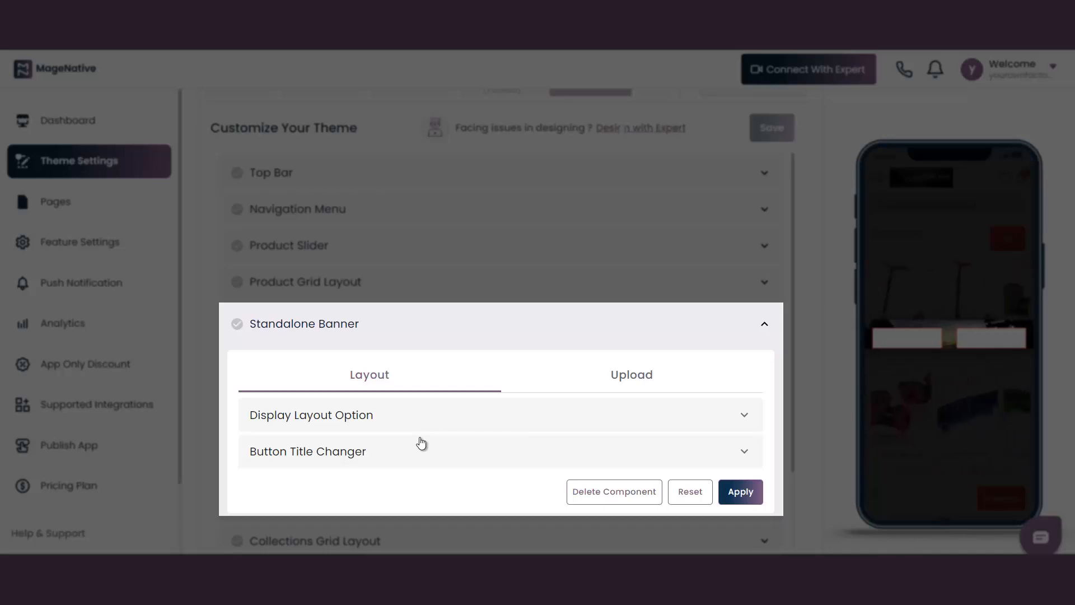
# Review the Standalone Banner's image upload, button link and layout settings
pyautogui.click(636, 383)
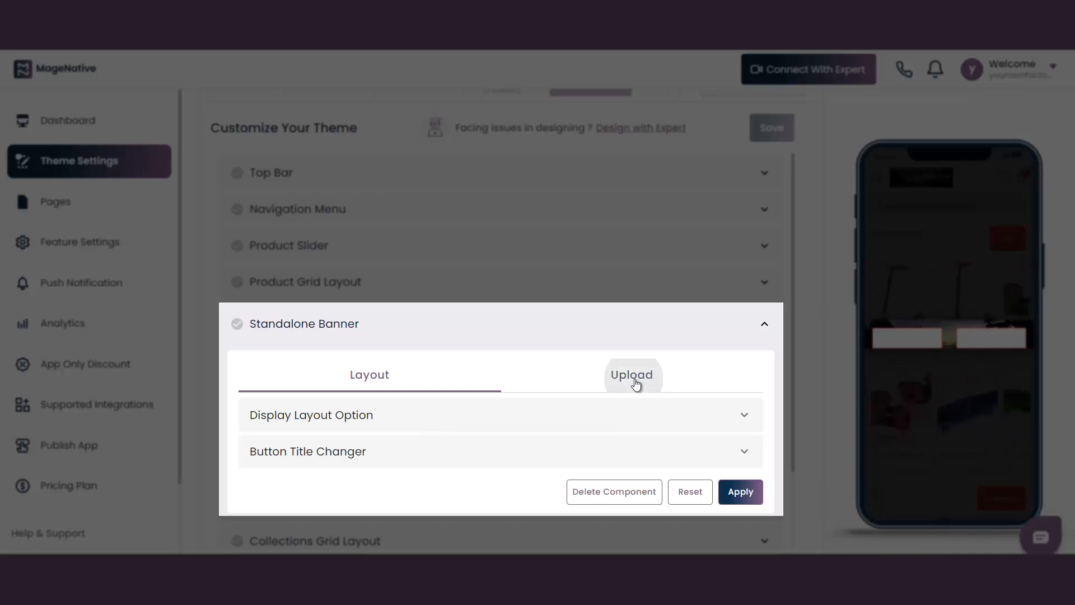
pyautogui.scroll(-4, 635, 383)
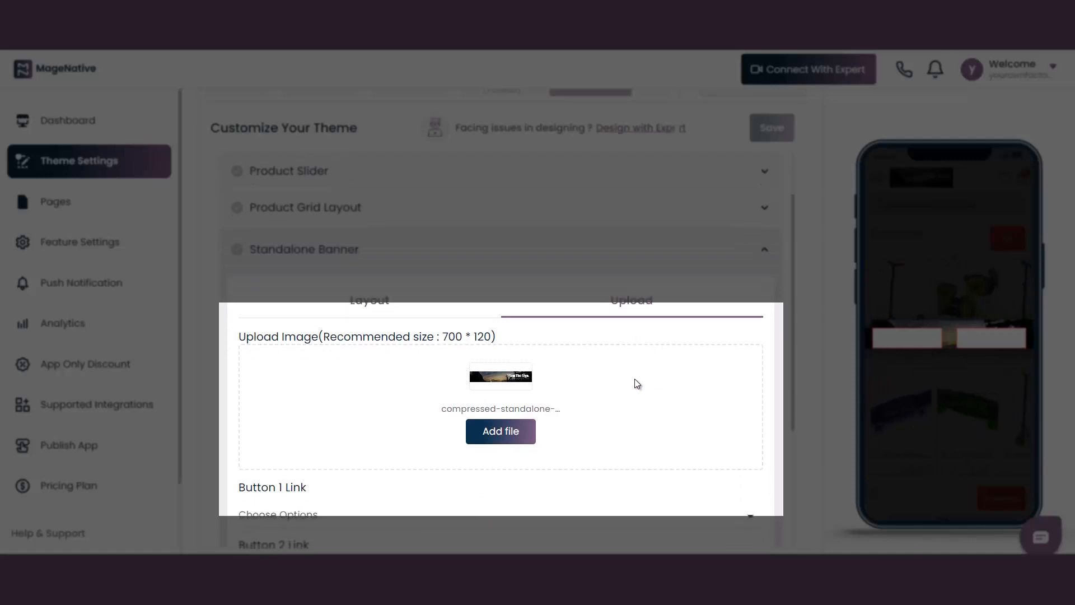
pyautogui.scroll(1, 636, 384)
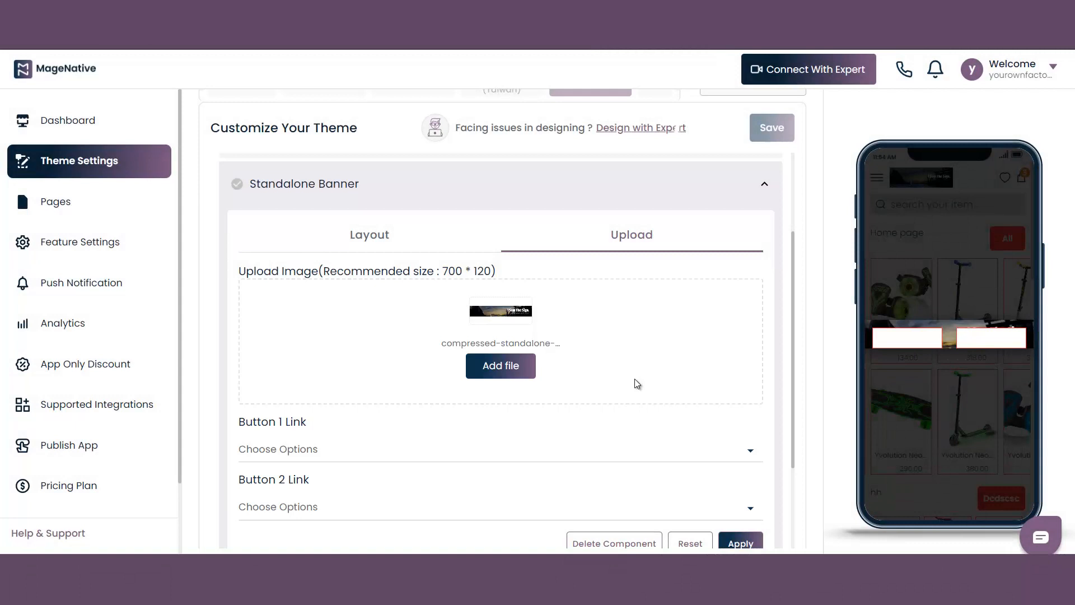
pyautogui.click(391, 245)
pyautogui.click(632, 242)
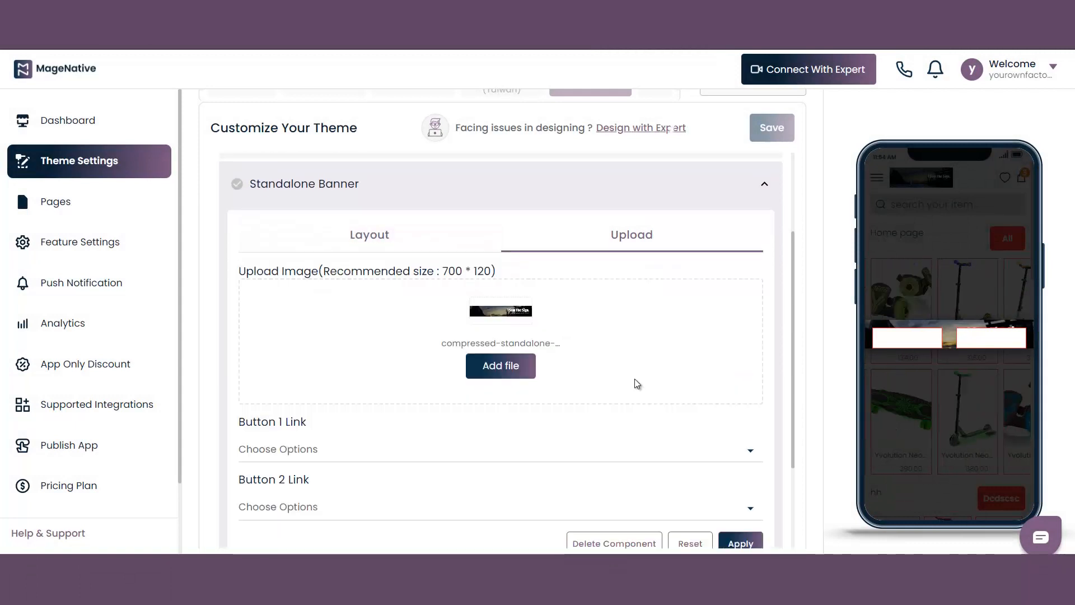
pyautogui.click(391, 245)
pyautogui.scroll(1, 390, 245)
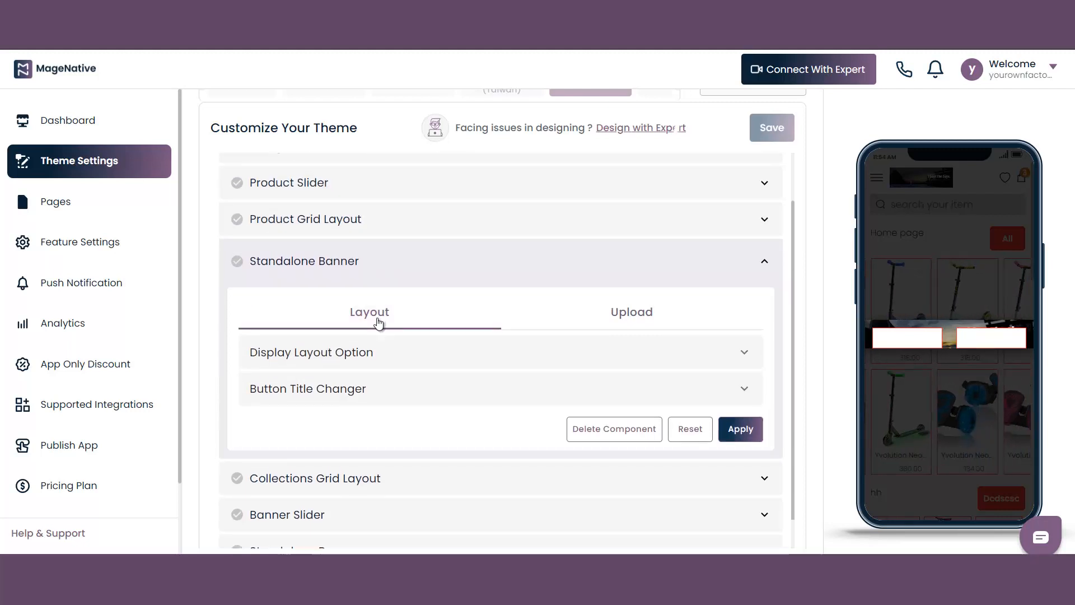
# Set the Standalone Banner's button position to Middle in its display layout options
pyautogui.click(383, 357)
pyautogui.click(383, 357)
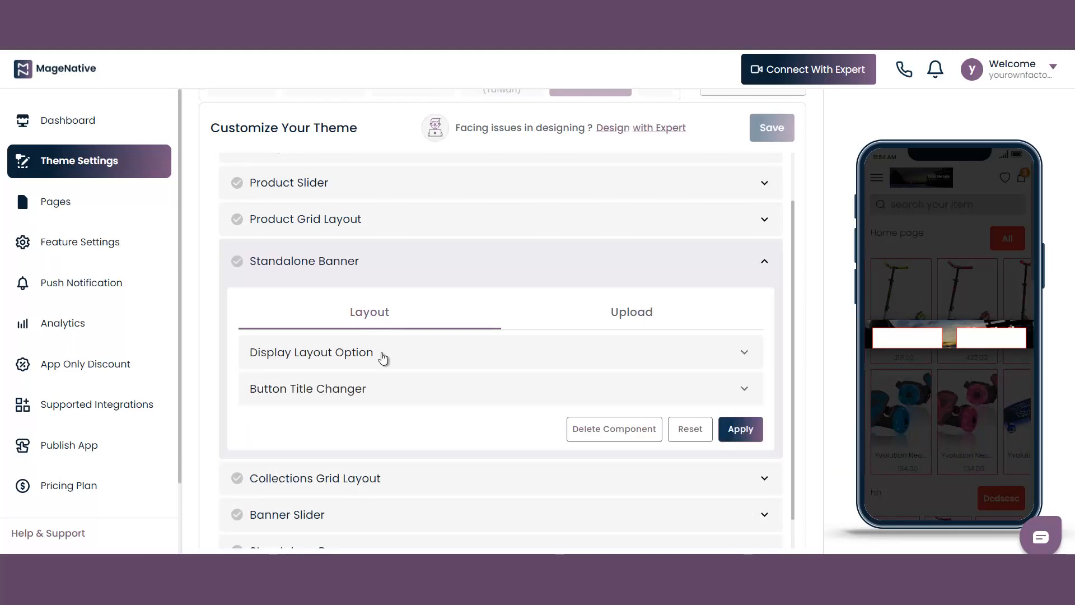
pyautogui.click(383, 357)
pyautogui.scroll(-1, 423, 367)
pyautogui.click(422, 368)
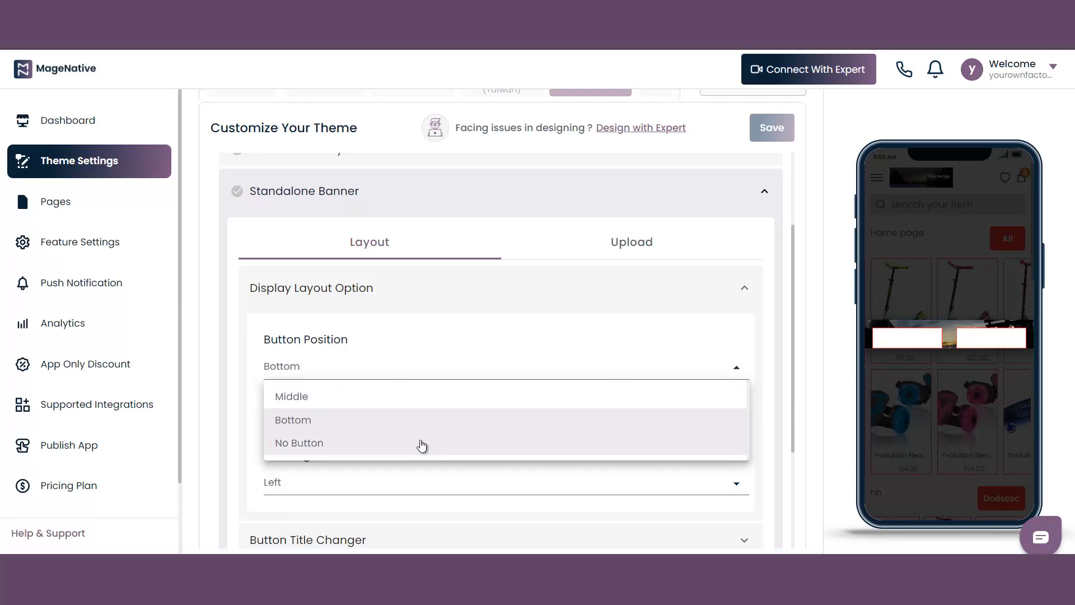
pyautogui.click(349, 399)
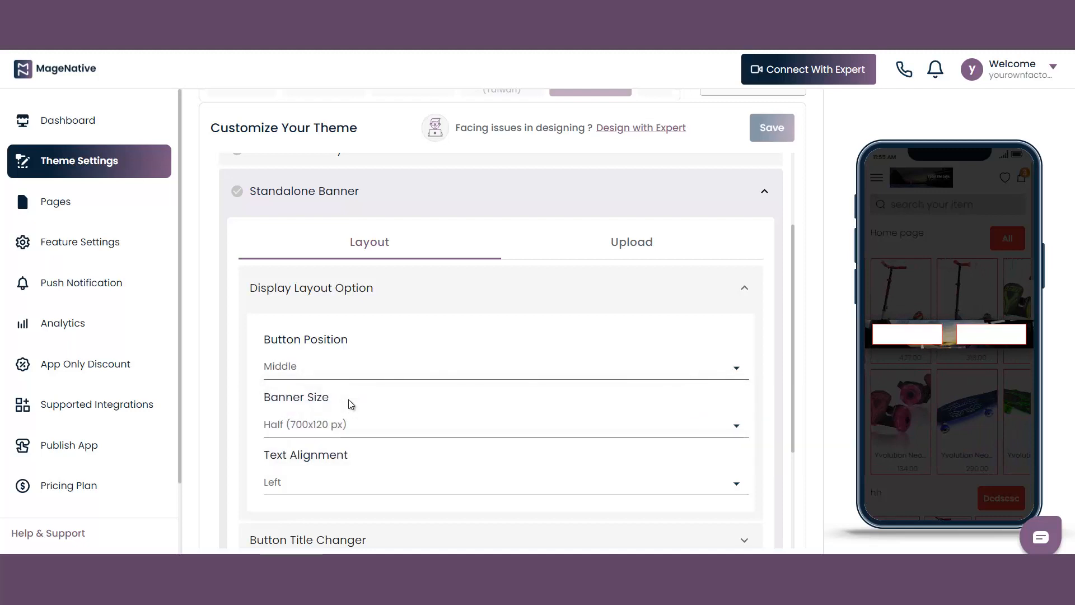
# Try the Bottom button position for the banner and set it back to Middle
pyautogui.click(398, 378)
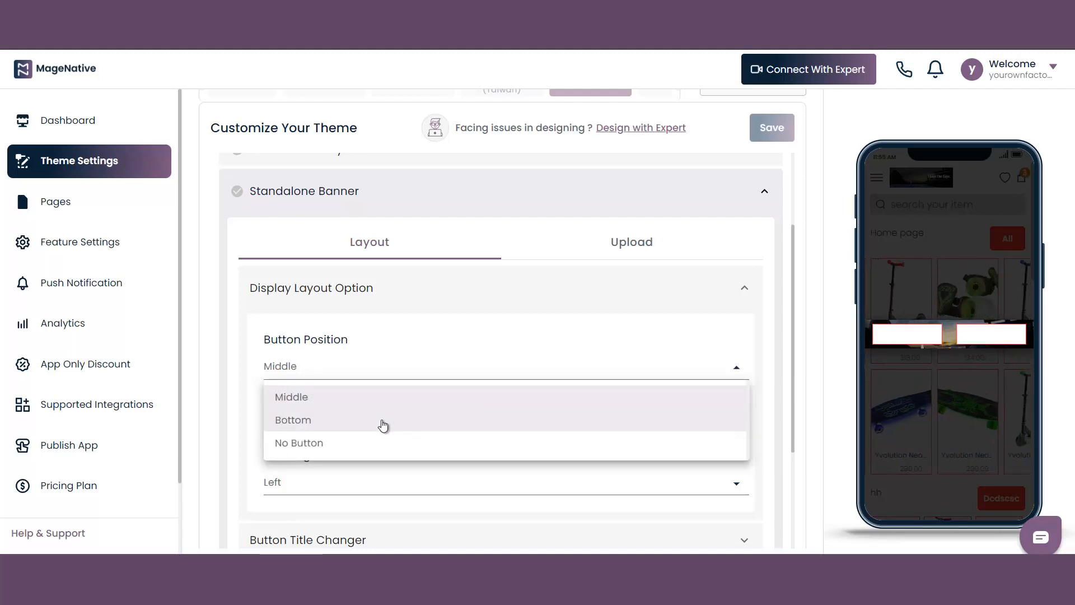
pyautogui.click(382, 424)
pyautogui.click(343, 377)
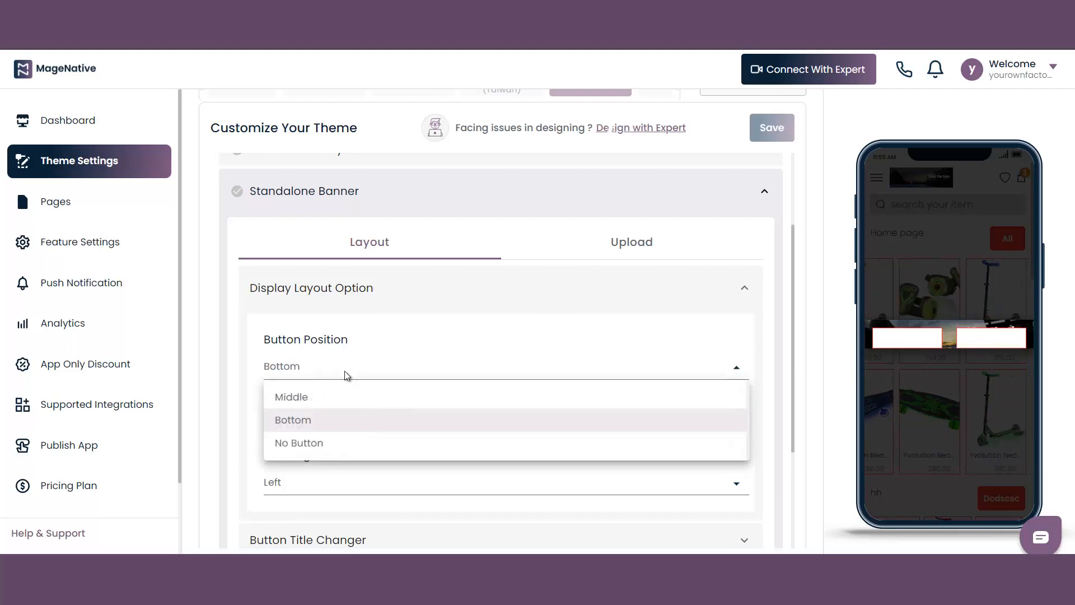
pyautogui.click(344, 397)
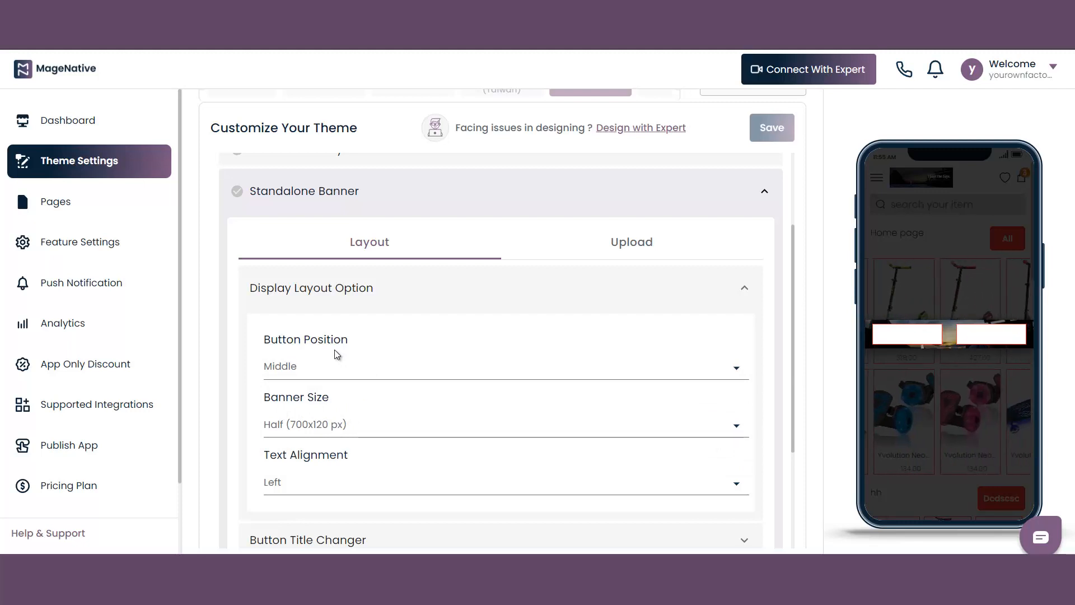
# Set the banner size to 2x (700x500 px) and the text alignment to Right
pyautogui.click(385, 427)
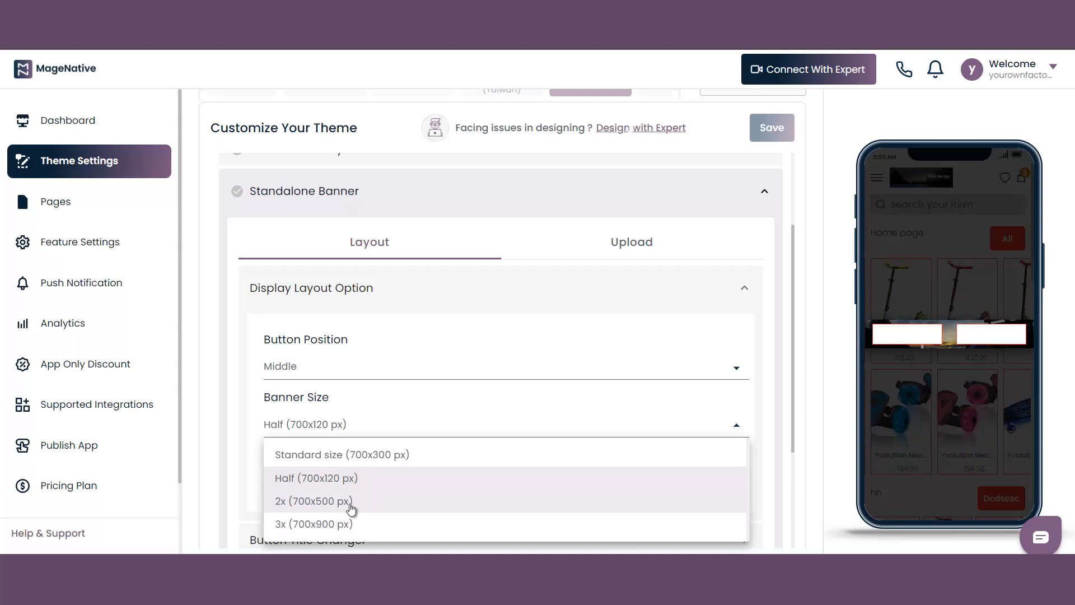
pyautogui.click(351, 507)
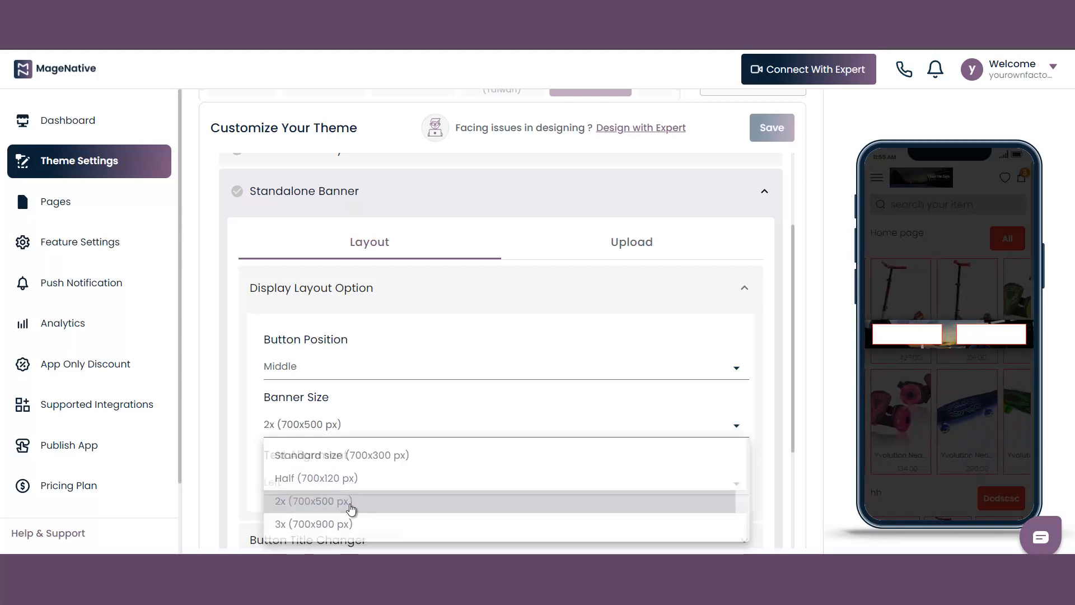
pyautogui.scroll(-1, 439, 480)
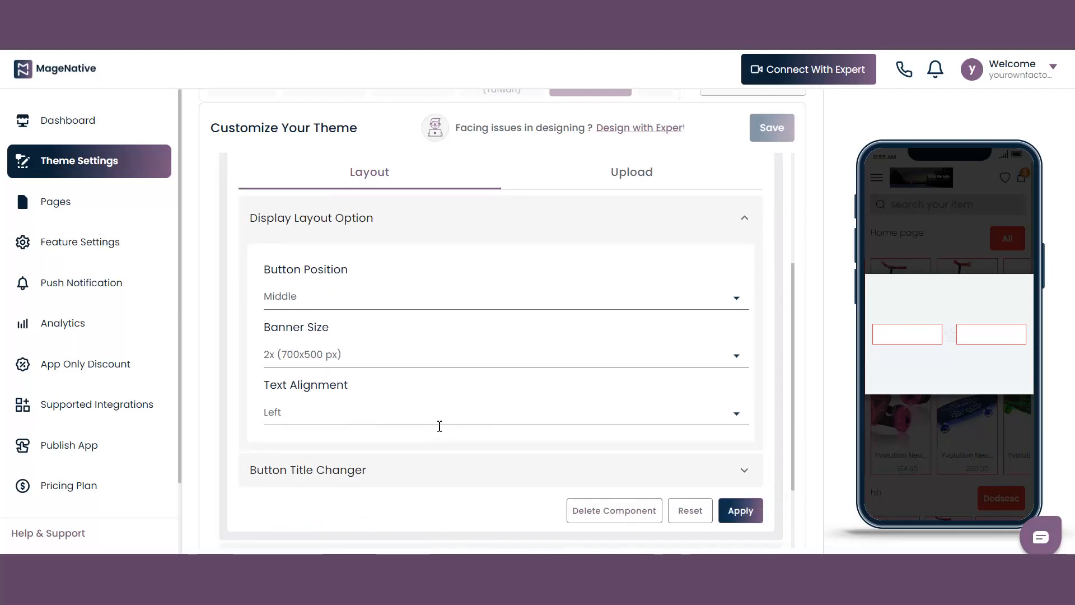
pyautogui.click(437, 415)
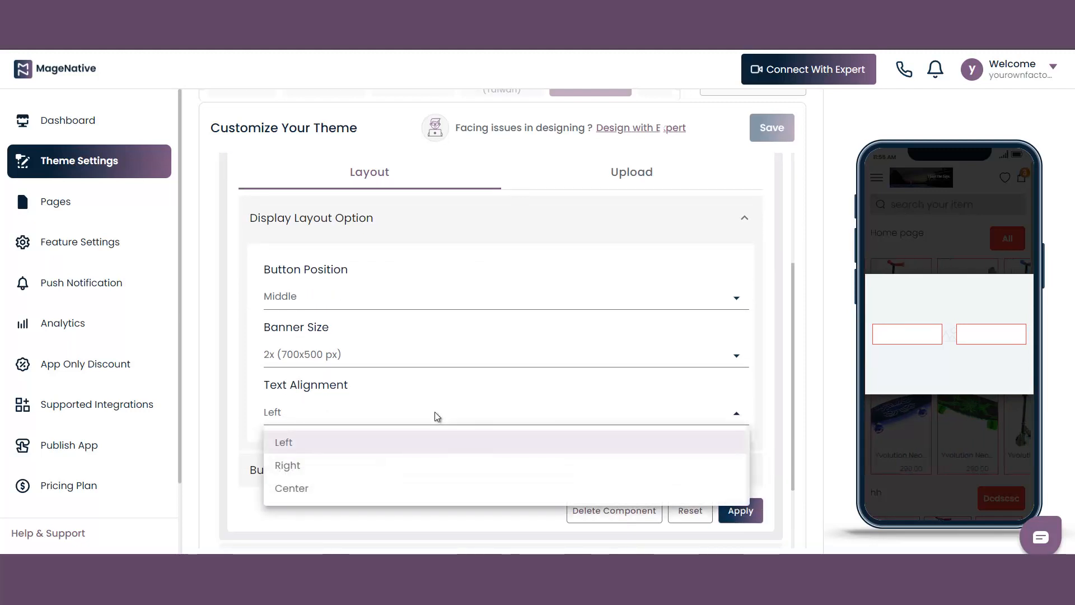
pyautogui.click(426, 467)
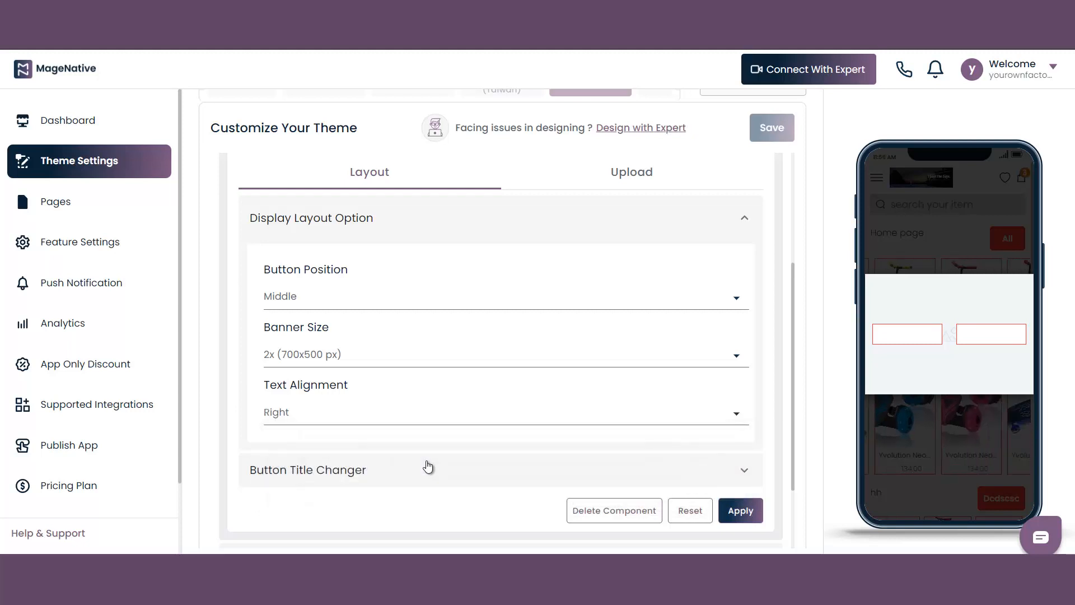
# Set the banner's first button text to "Product 1" and the second button text to "Product 2"
pyautogui.scroll(-3, 427, 449)
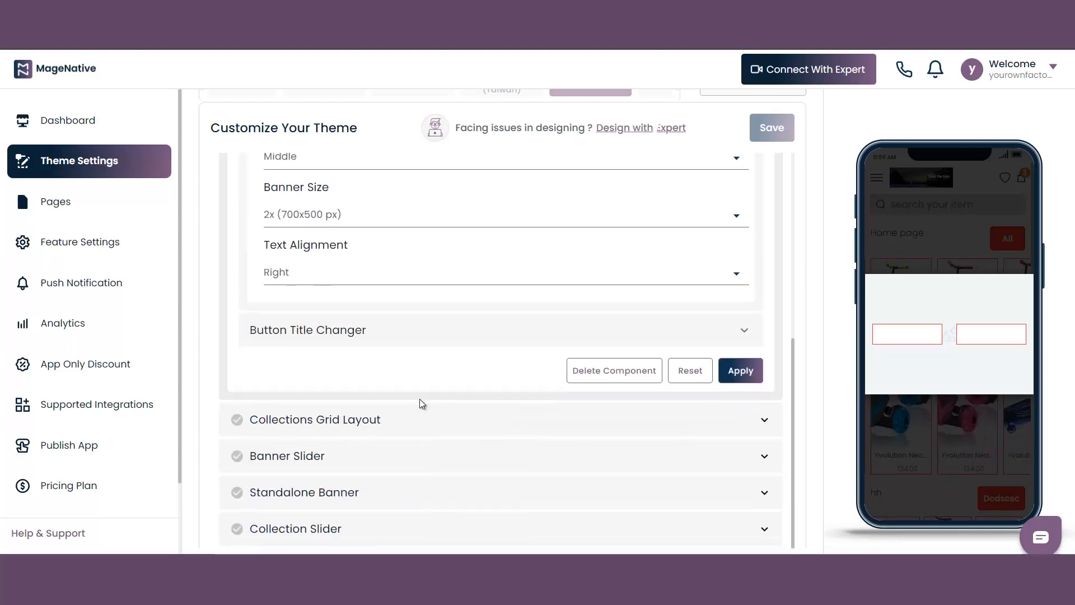
pyautogui.click(392, 325)
pyautogui.scroll(1, 393, 326)
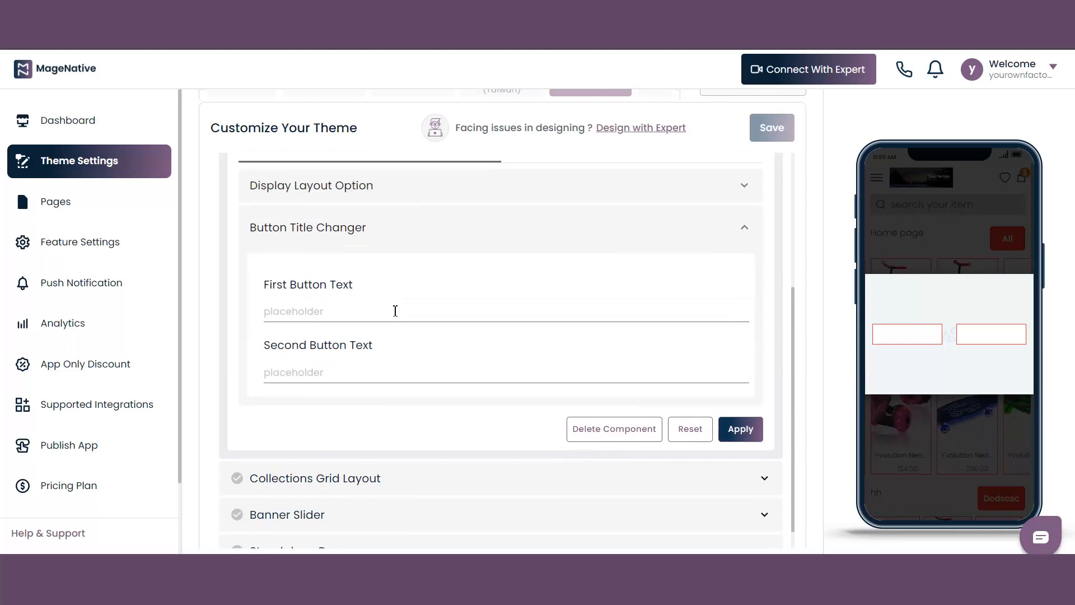
pyautogui.click(394, 319)
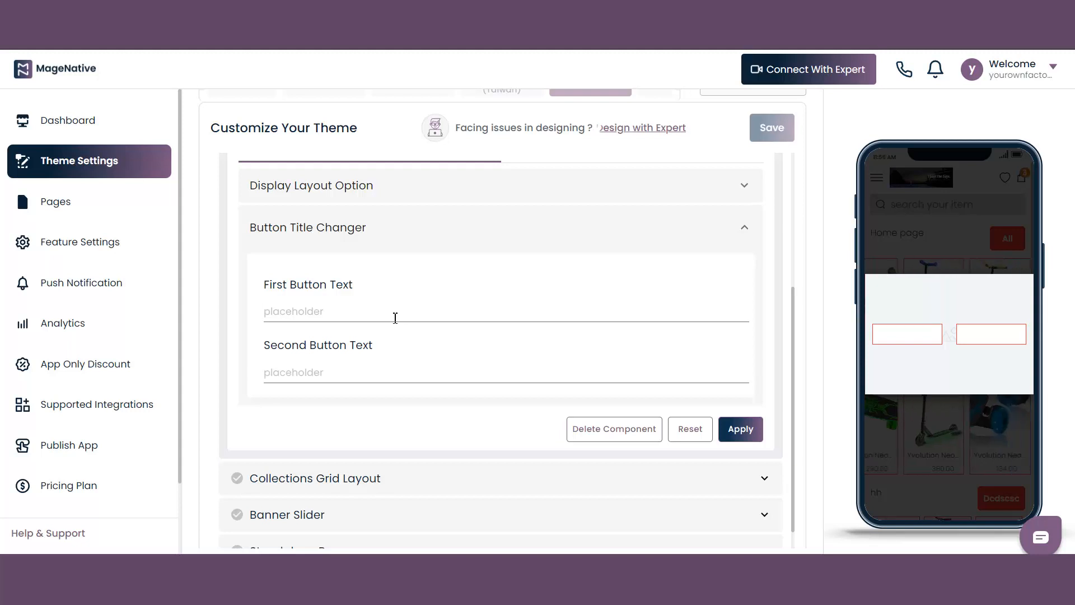
pyautogui.write('Product 1')
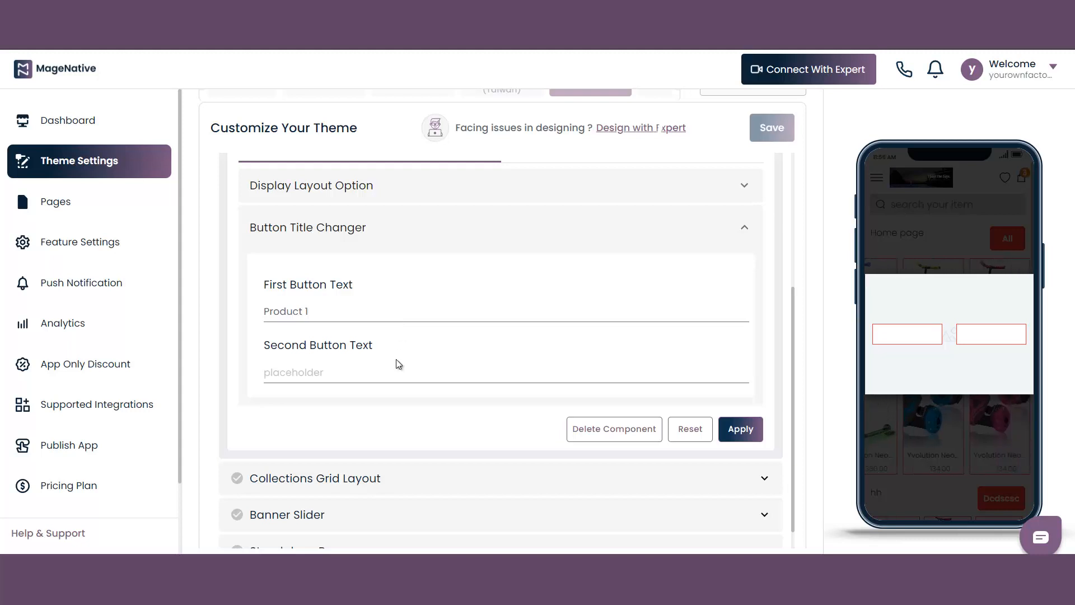
pyautogui.click(373, 368)
pyautogui.write('Product ')
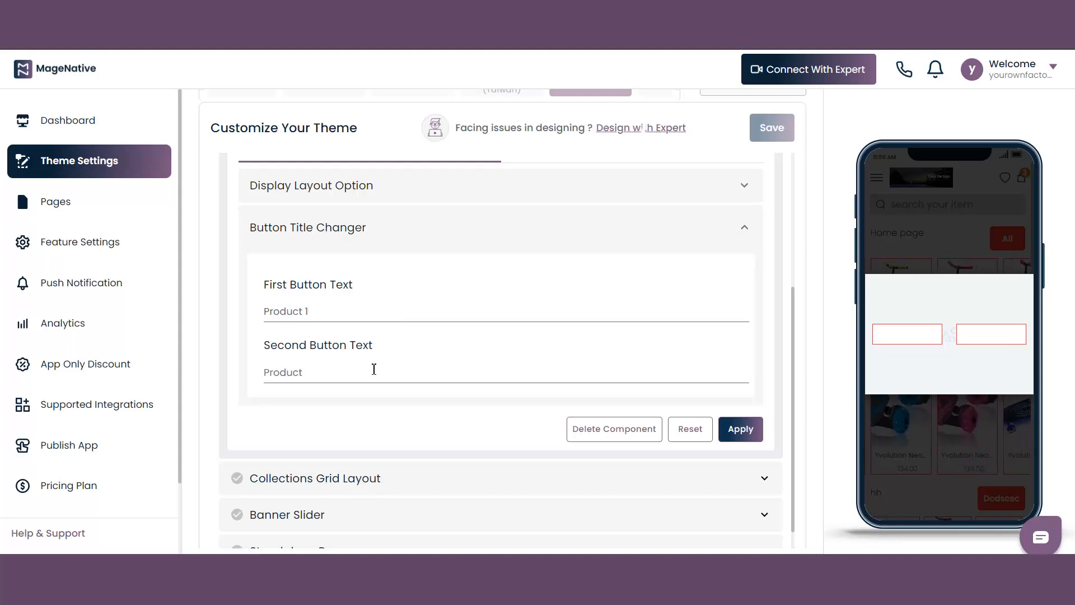
pyautogui.write('2')
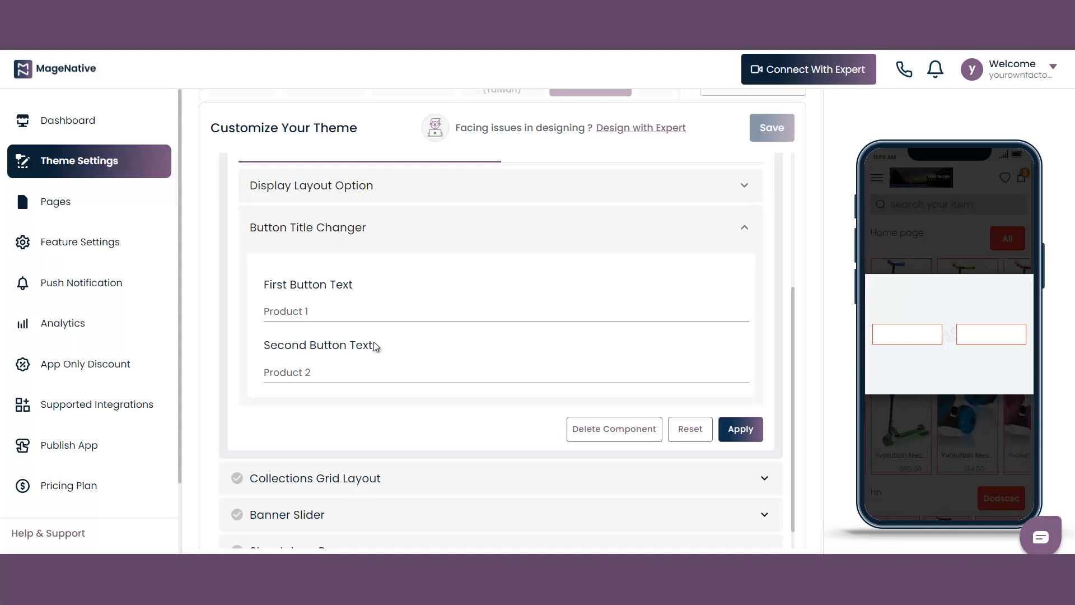
# Upload the "Keep Smiling" image from Downloads as the banner image, cropped to the word "Smiling"
pyautogui.scroll(2, 616, 336)
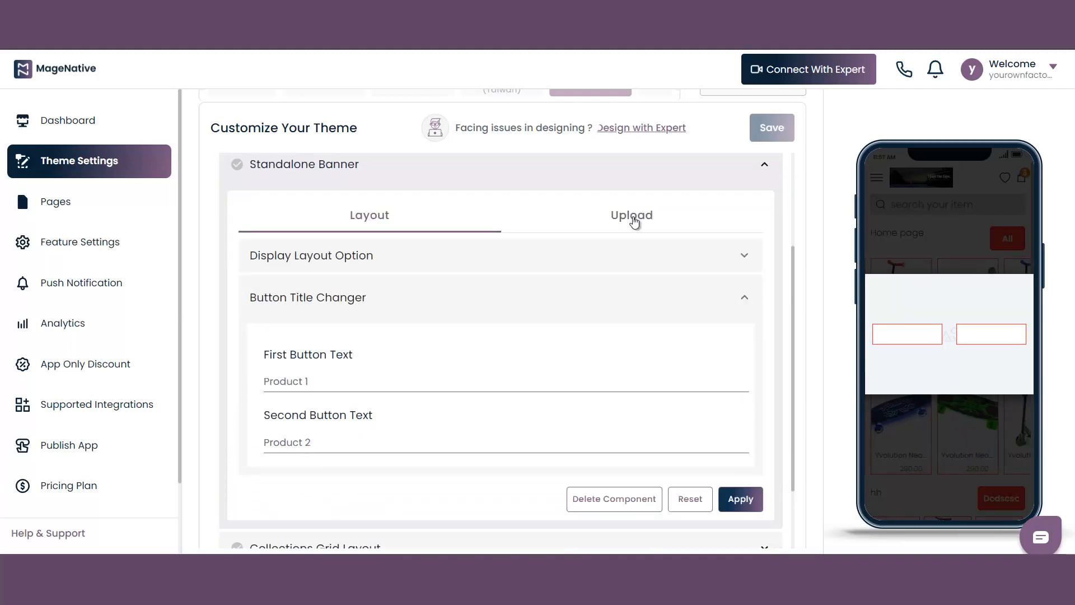
pyautogui.click(634, 223)
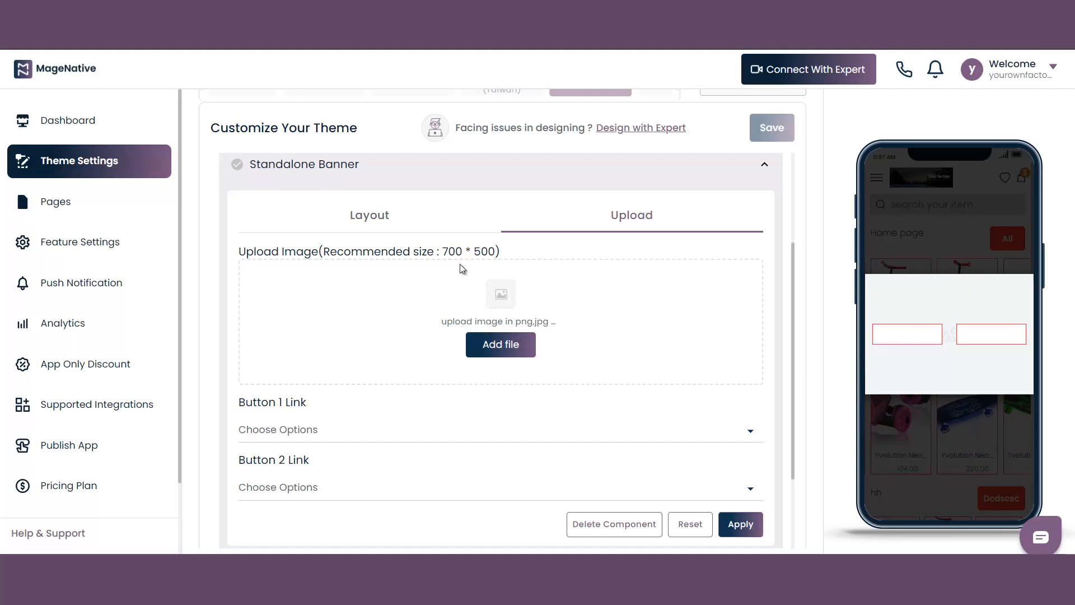
pyautogui.click(498, 345)
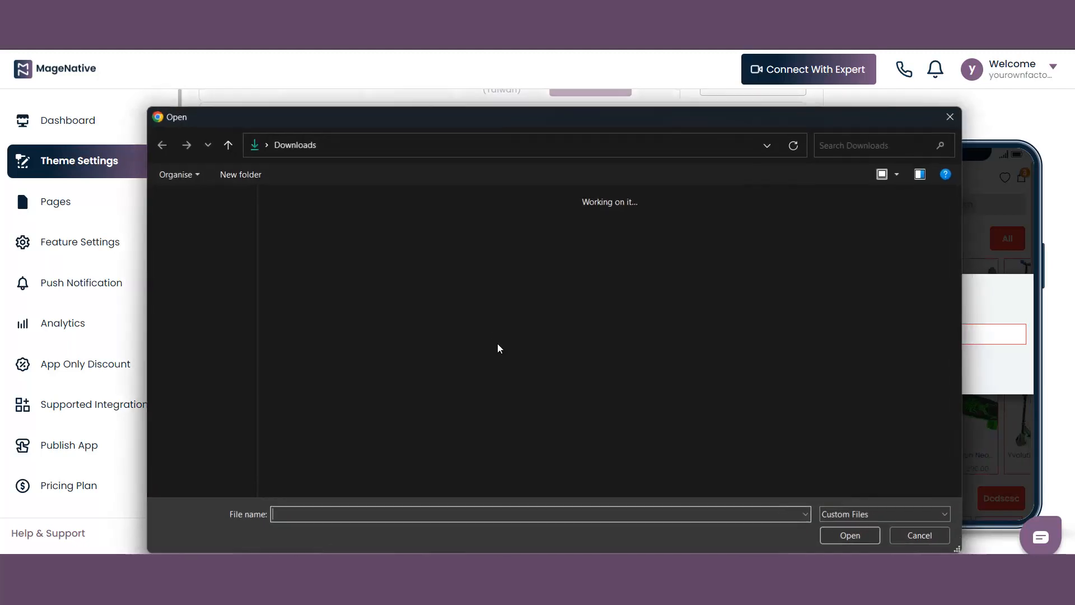
pyautogui.scroll(-3, 485, 341)
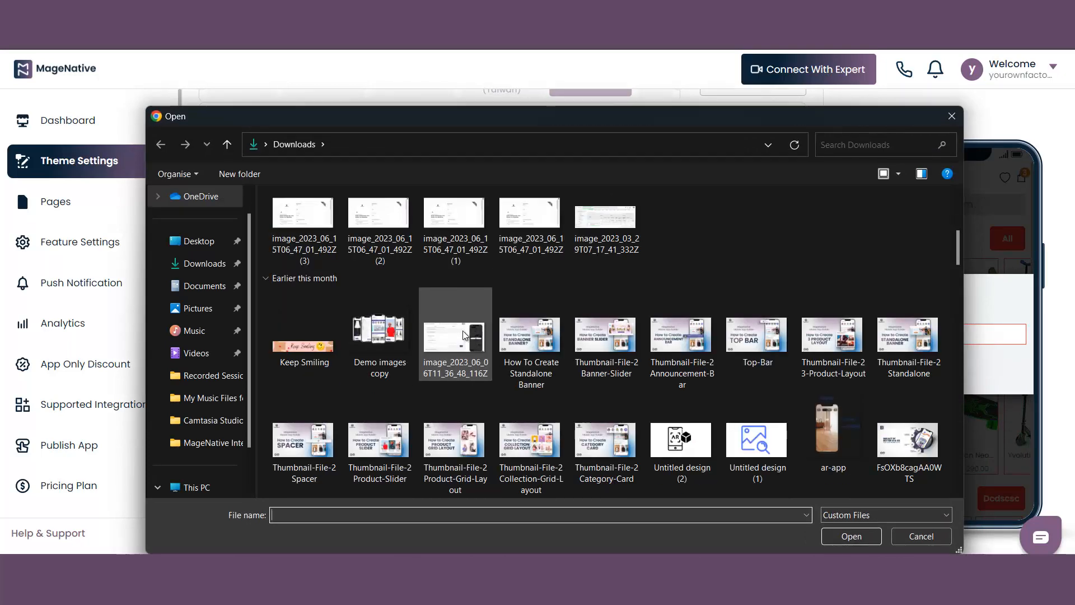
pyautogui.click(303, 345)
pyautogui.click(849, 536)
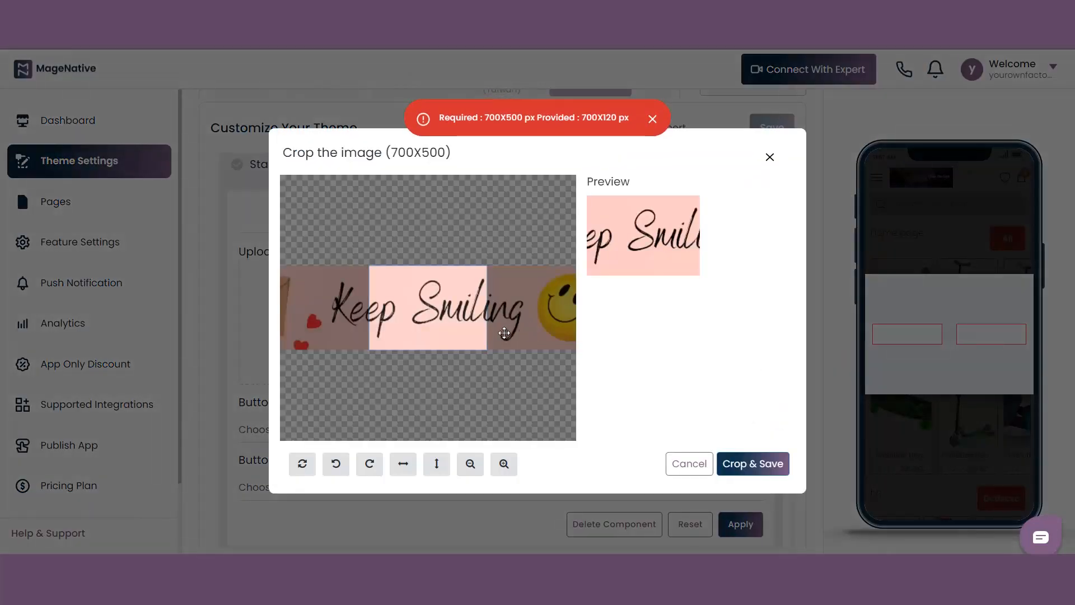
pyautogui.moveTo(448, 330); pyautogui.dragTo(486, 330)
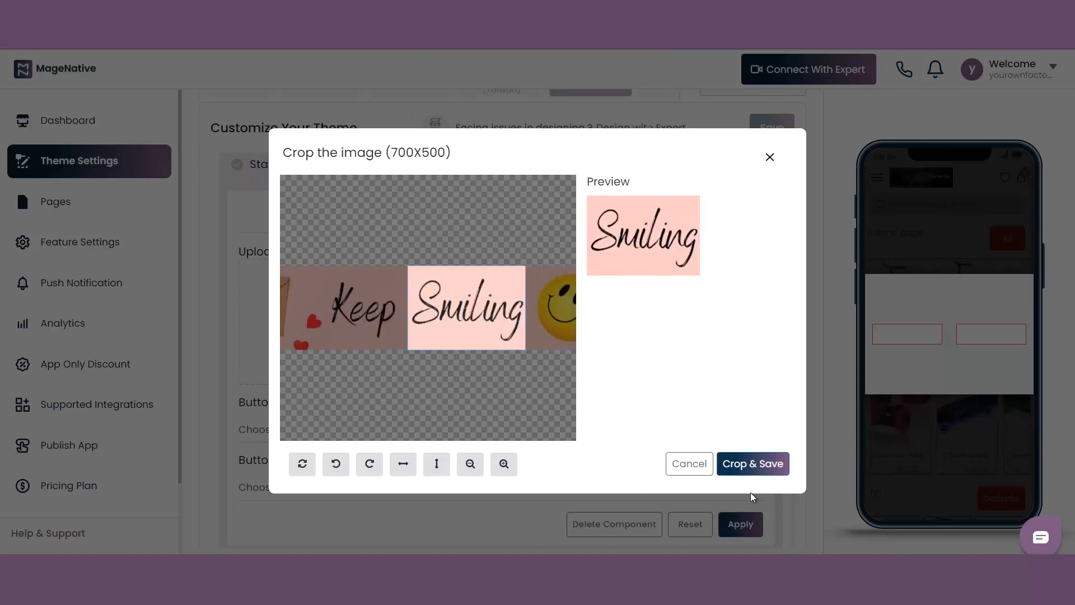
pyautogui.click(758, 463)
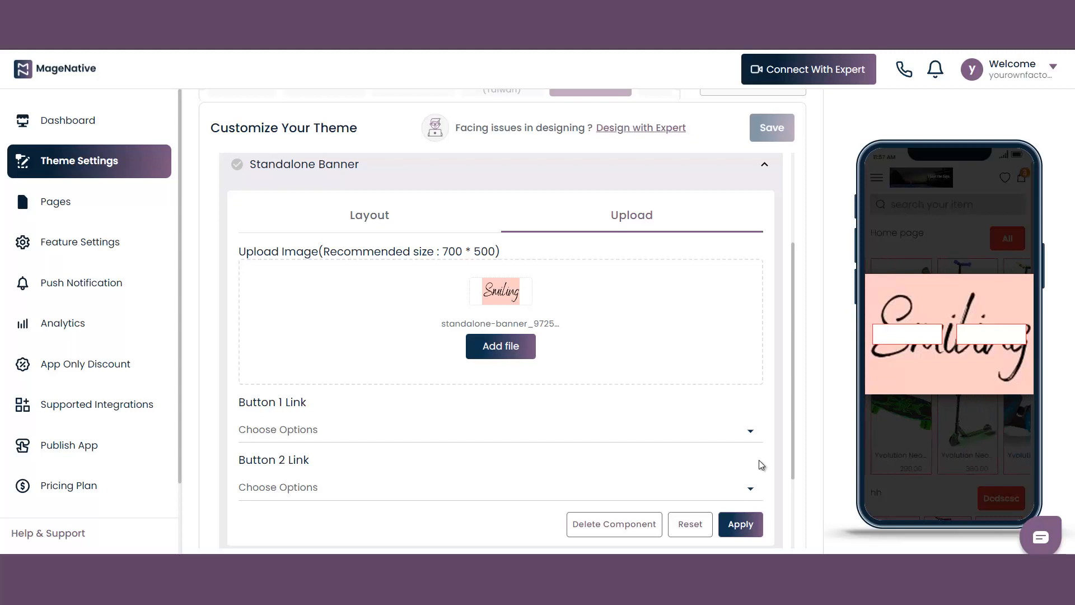
# Link the banner's Button 1 to the first collection named "All"
pyautogui.scroll(-3, 710, 281)
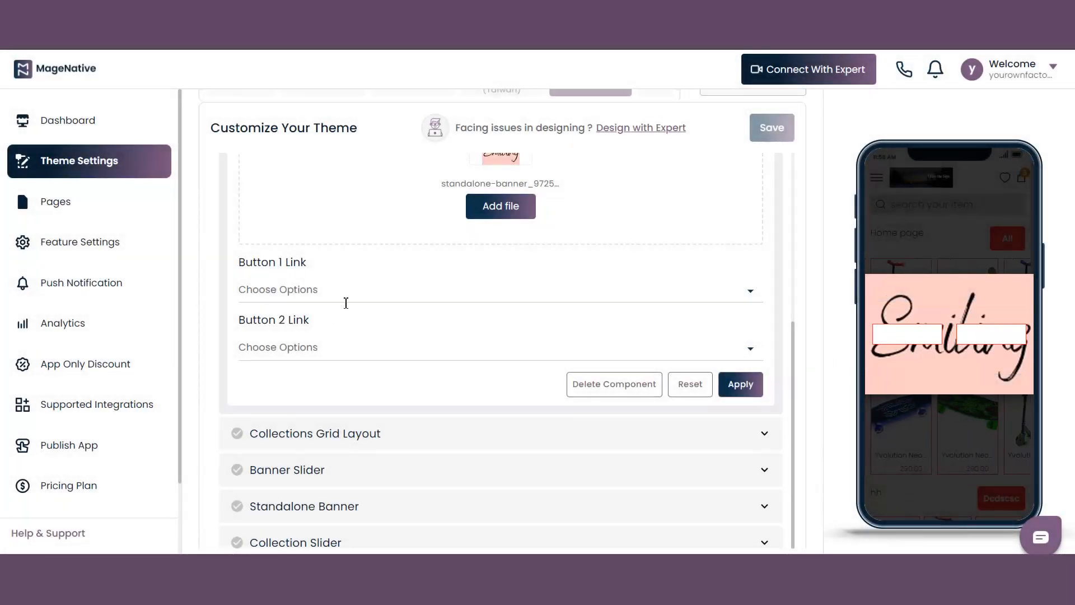
pyautogui.click(345, 294)
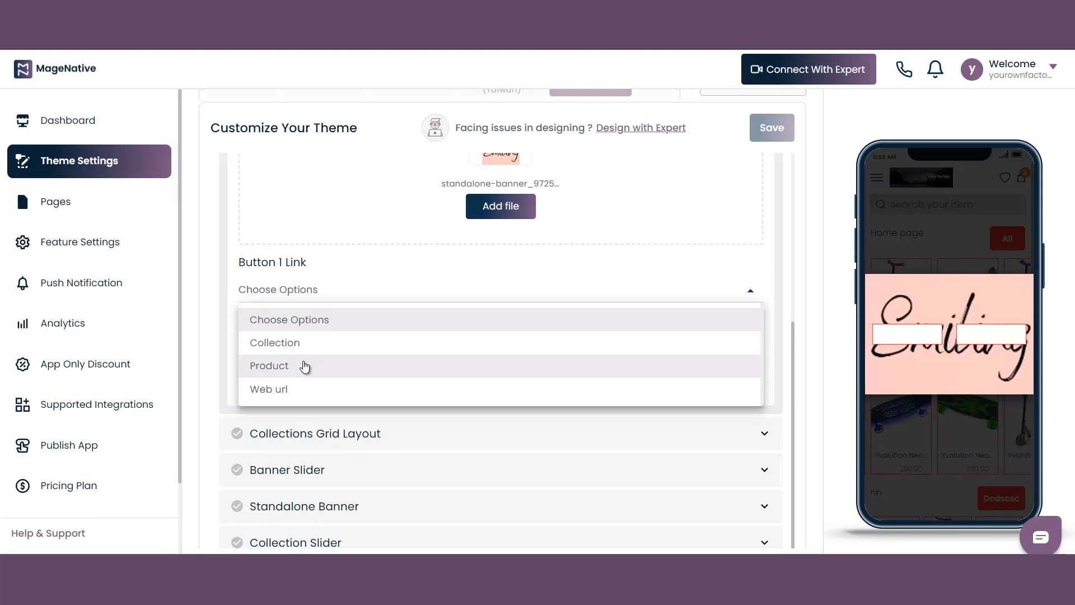
pyautogui.click(303, 344)
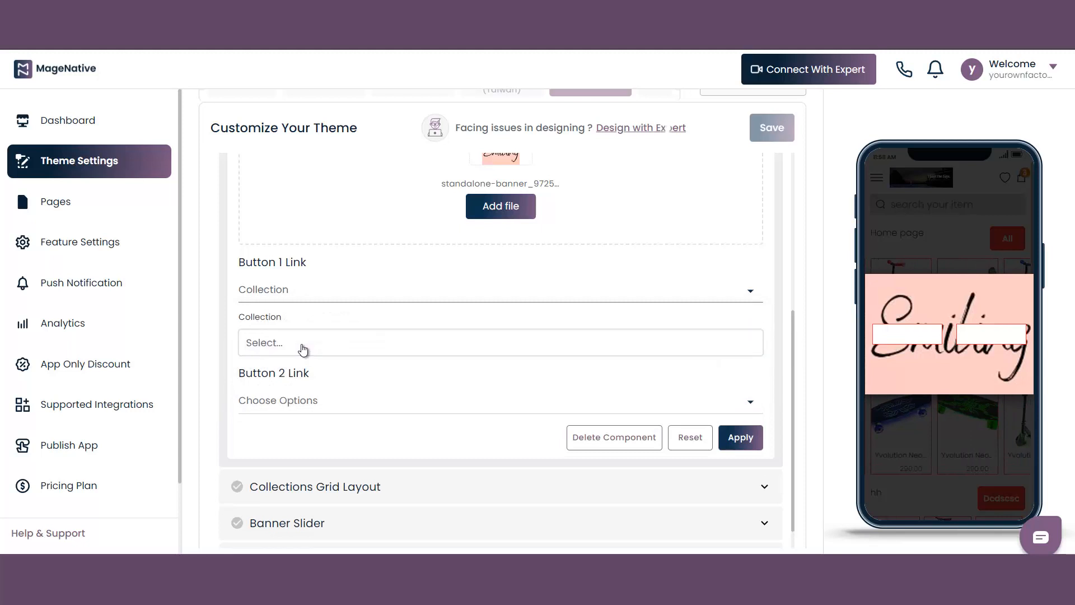
pyautogui.click(304, 349)
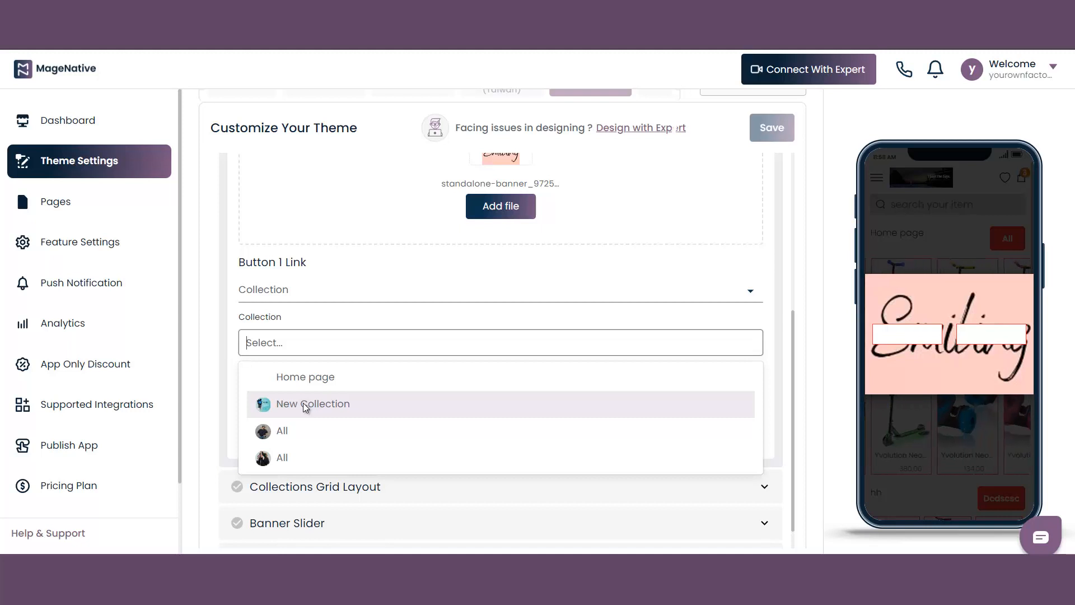
pyautogui.click(293, 431)
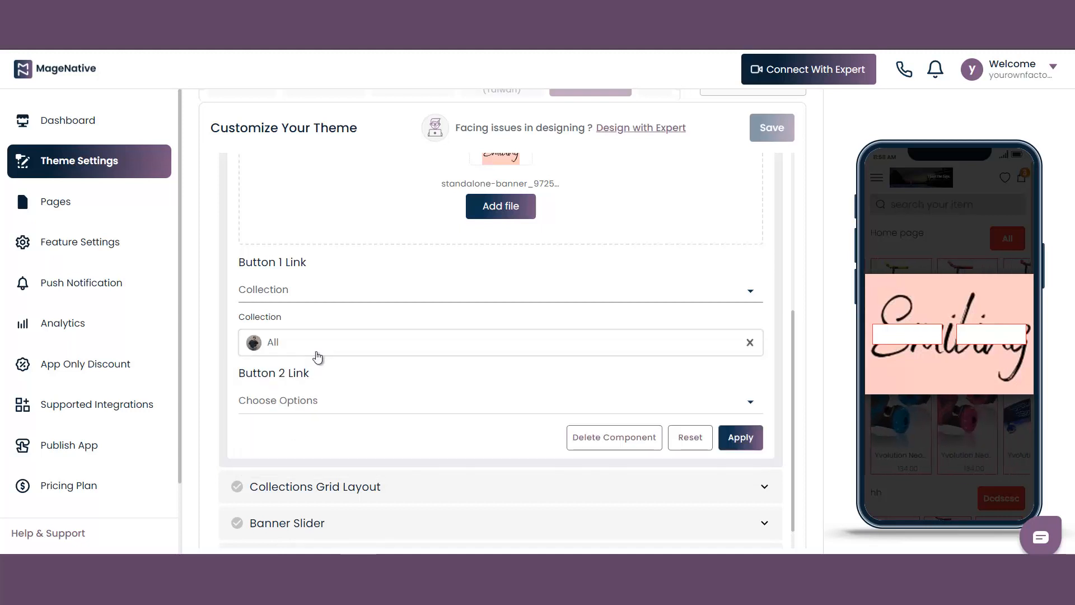
# Link the banner's Button 2 to the product "Yvolution Neon Street Rollers Pink"
pyautogui.click(311, 402)
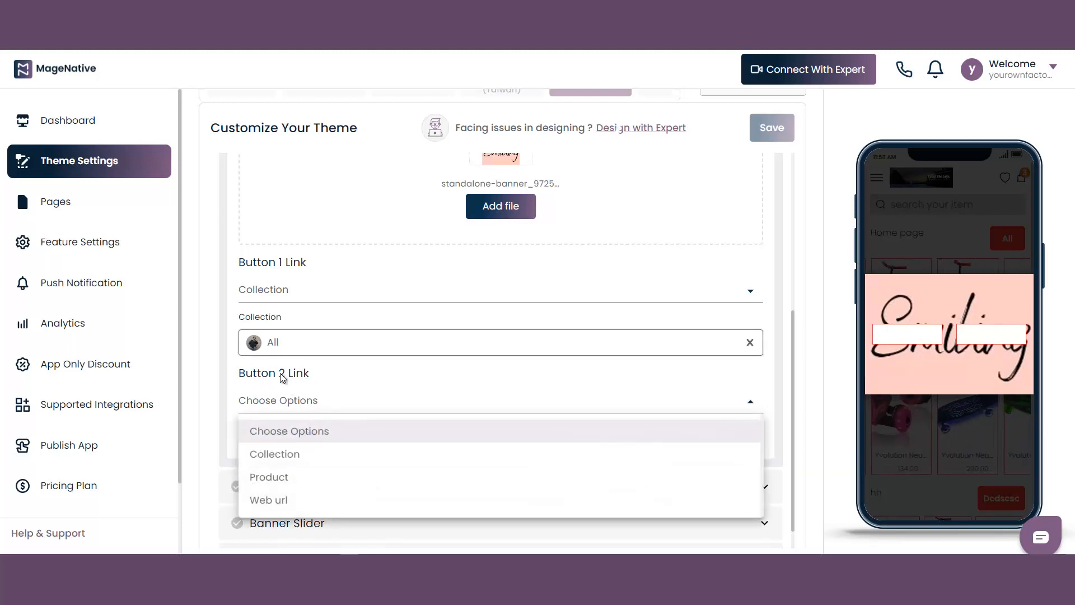
pyautogui.click(294, 481)
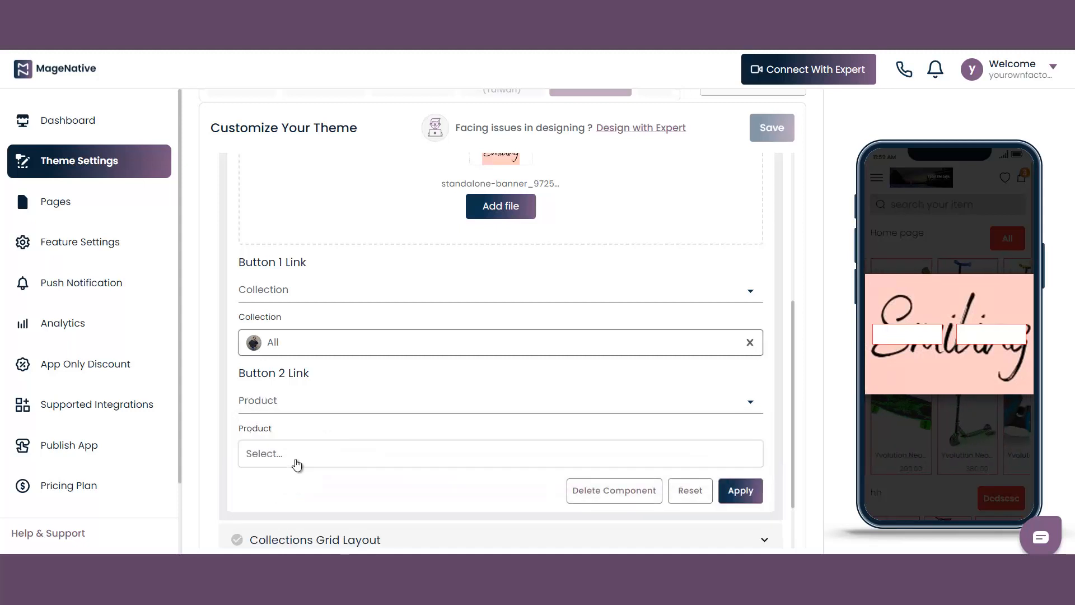
pyautogui.click(296, 465)
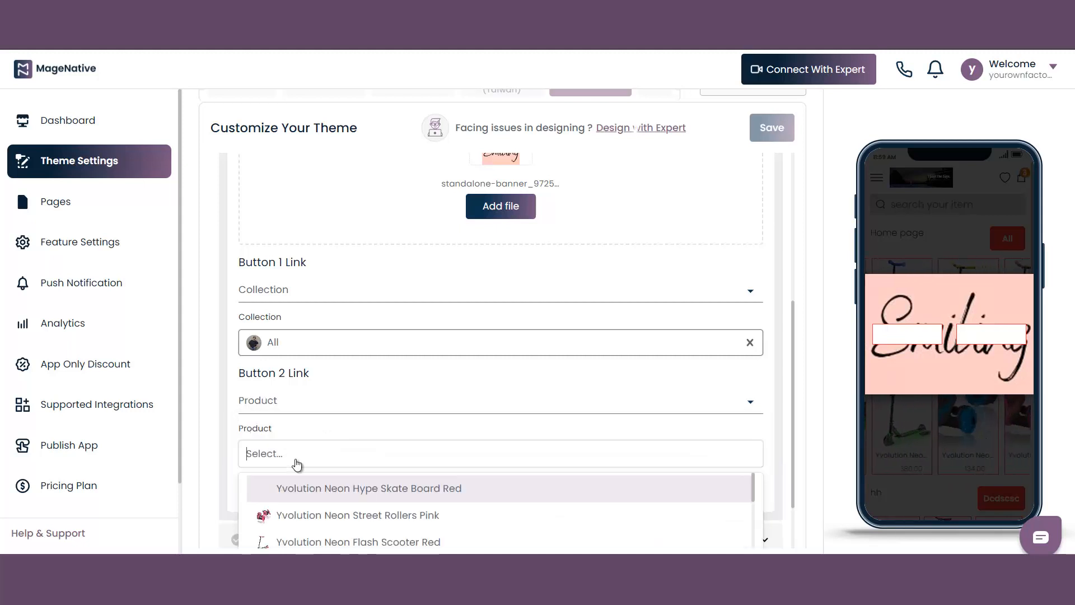
pyautogui.scroll(-1, 294, 459)
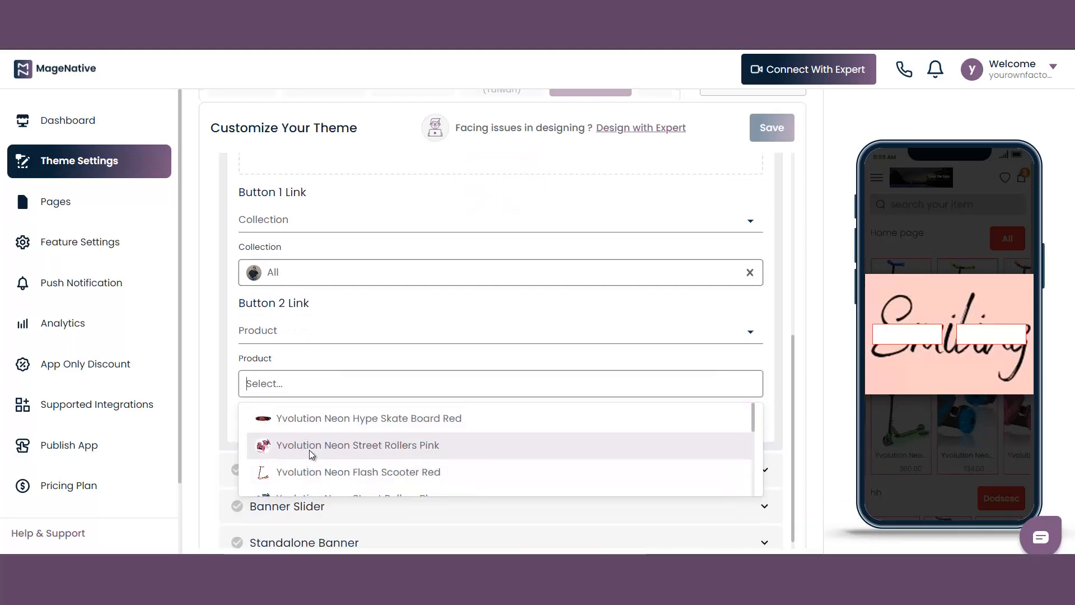
pyautogui.click(357, 458)
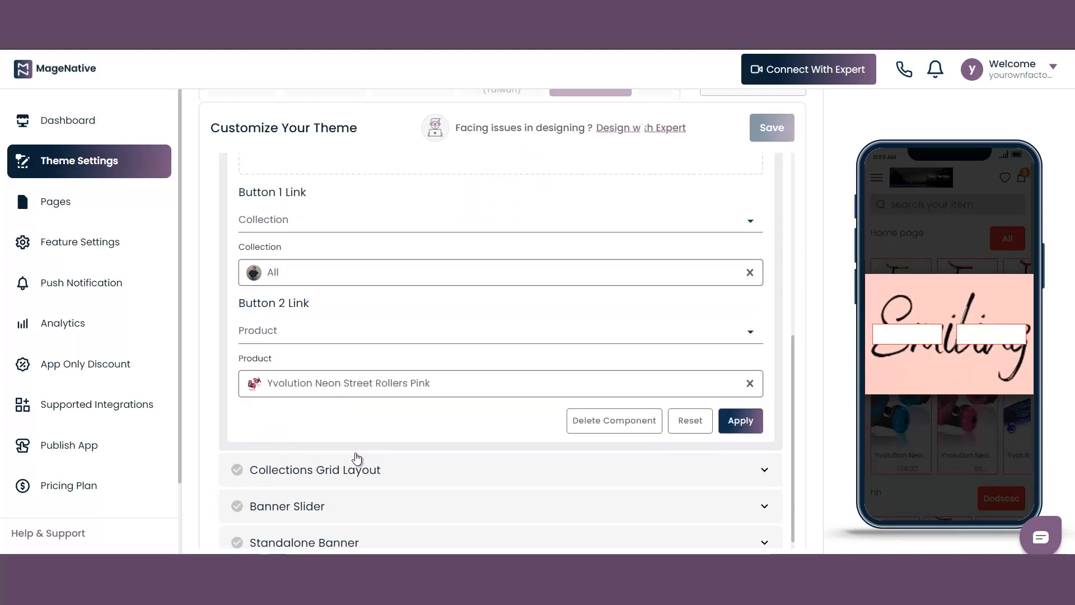
# Review the uploaded image and both button links, and apply the Standalone Banner's customization
pyautogui.scroll(2, 428, 423)
pyautogui.scroll(2, 429, 429)
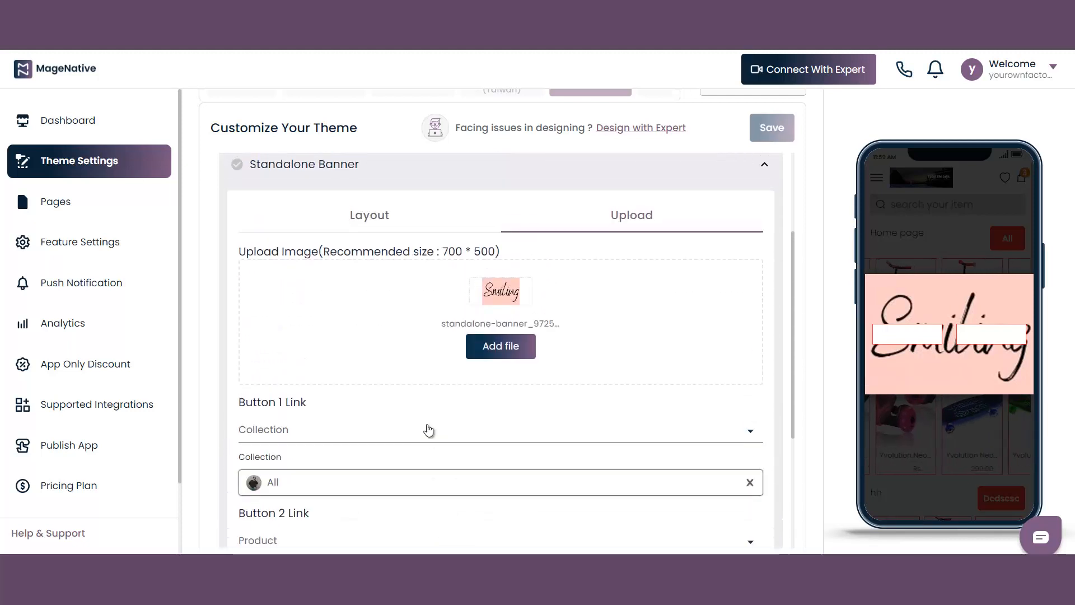
pyautogui.scroll(-4, 427, 432)
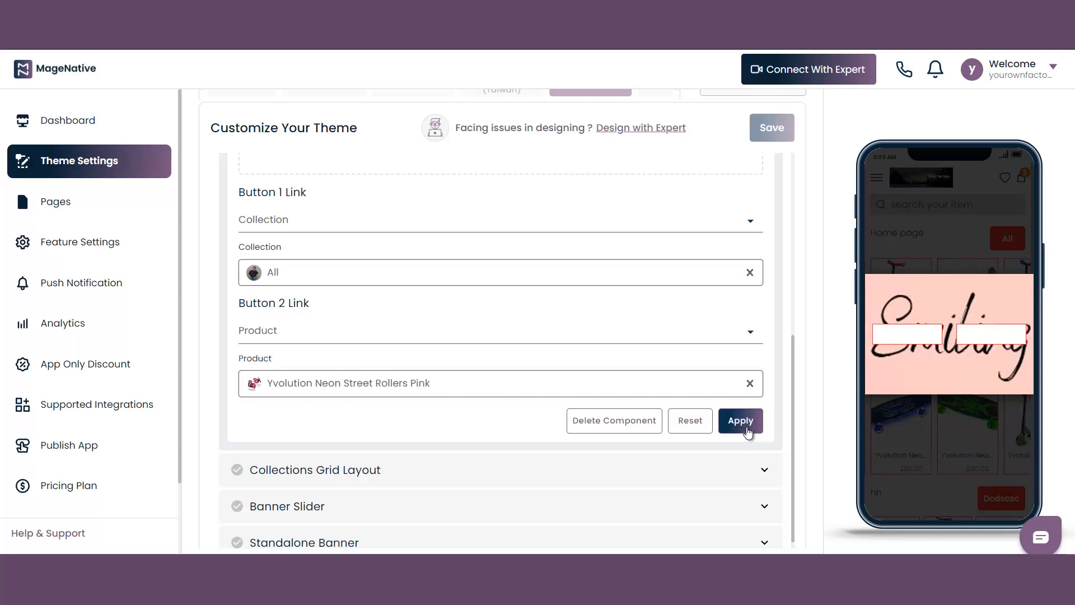
pyautogui.scroll(5, 643, 281)
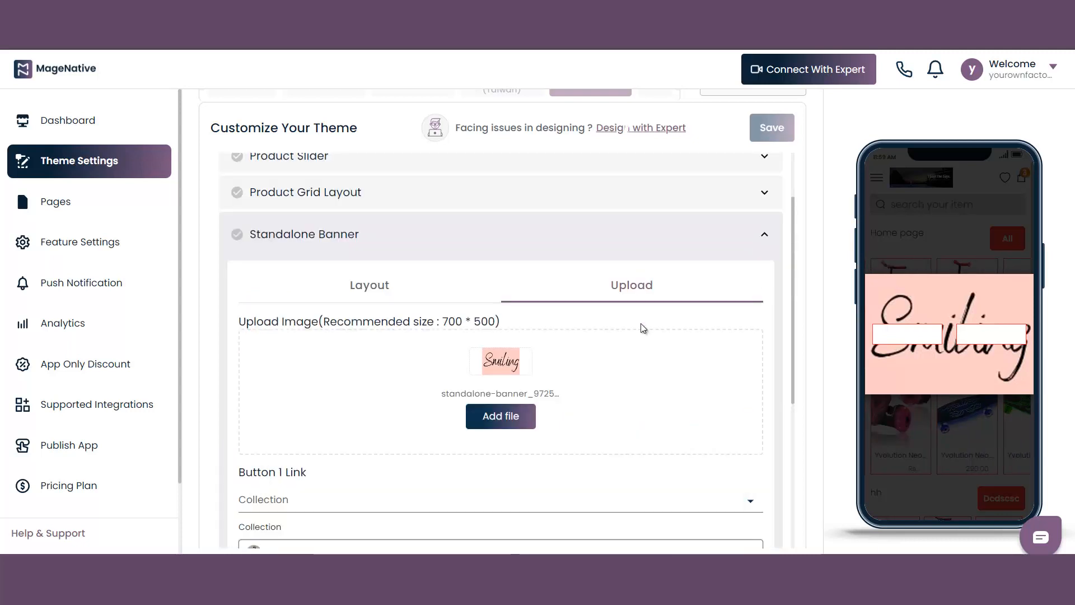
pyautogui.scroll(-5, 644, 343)
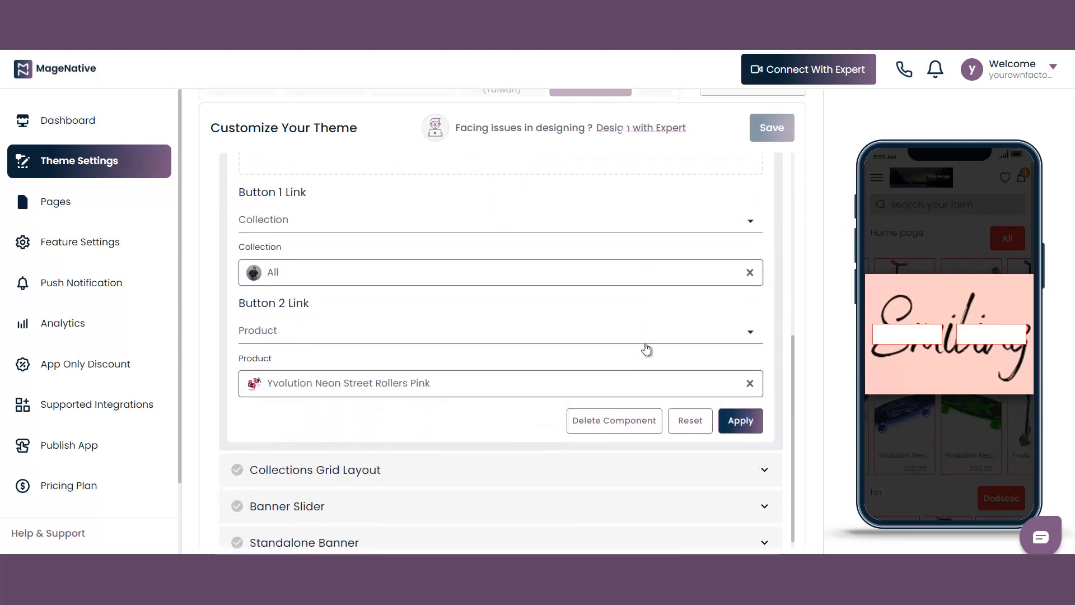
pyautogui.click(741, 426)
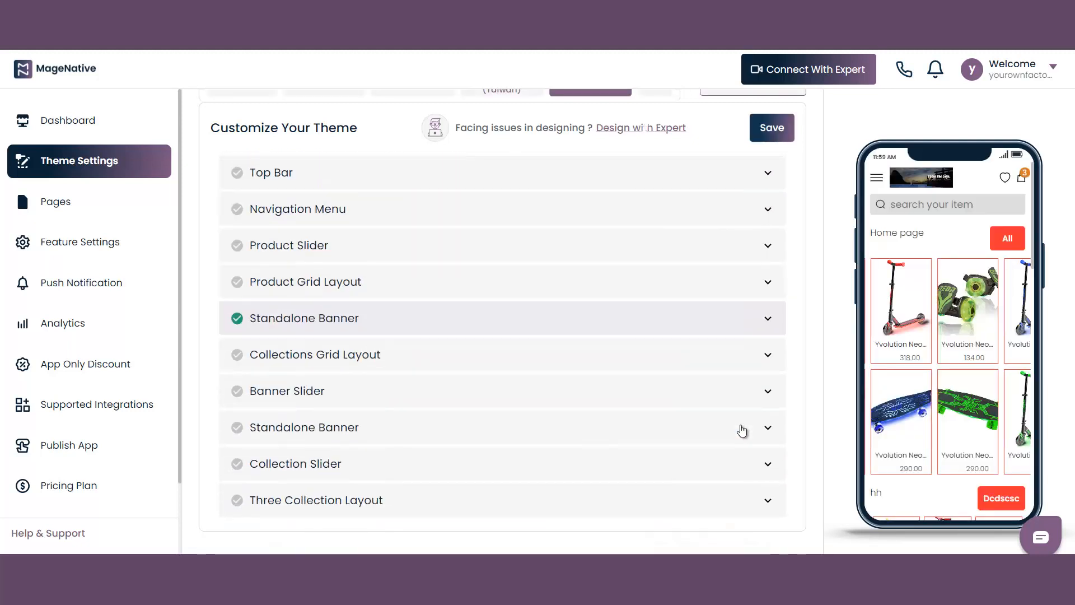
# Reopen the customized Standalone Banner component and examine its preview, uploaded image, button links and component options
pyautogui.click(702, 322)
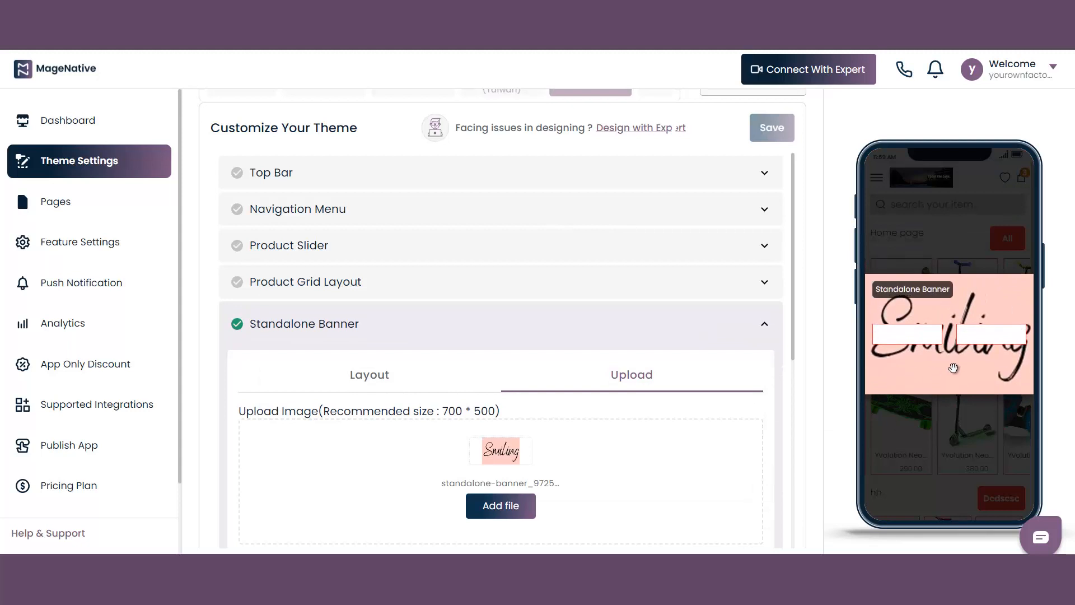
pyautogui.scroll(-3, 701, 400)
pyautogui.scroll(-6, 701, 400)
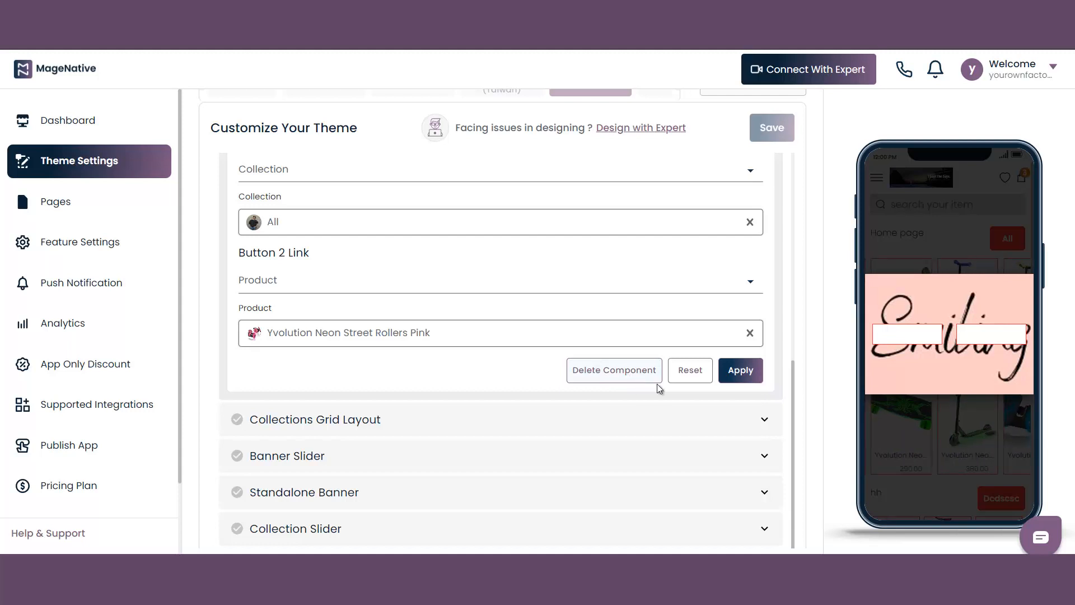
pyautogui.scroll(3, 801, 375)
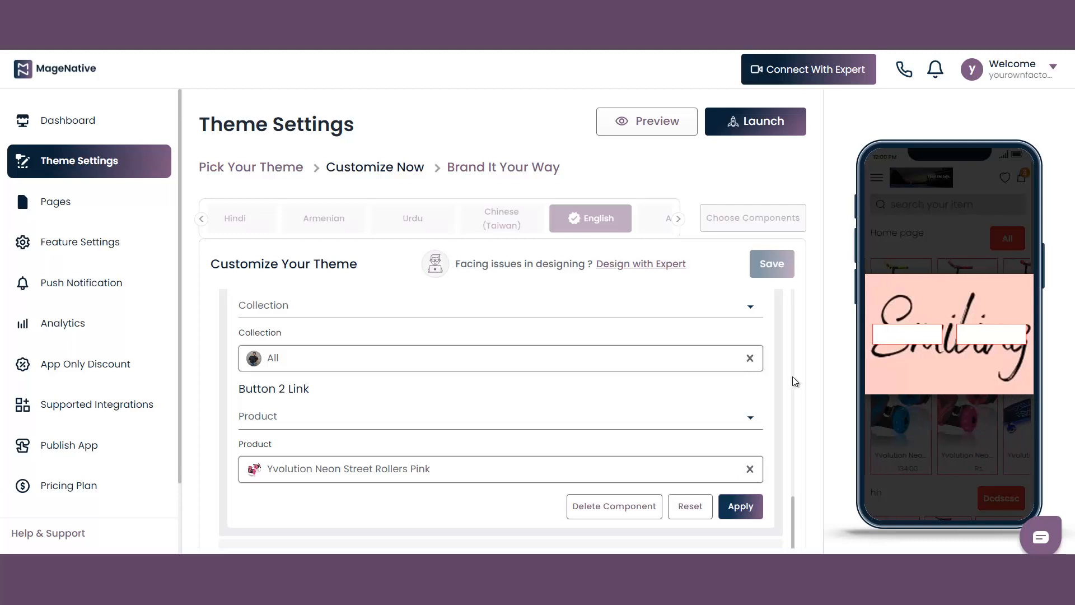
pyautogui.scroll(8, 650, 415)
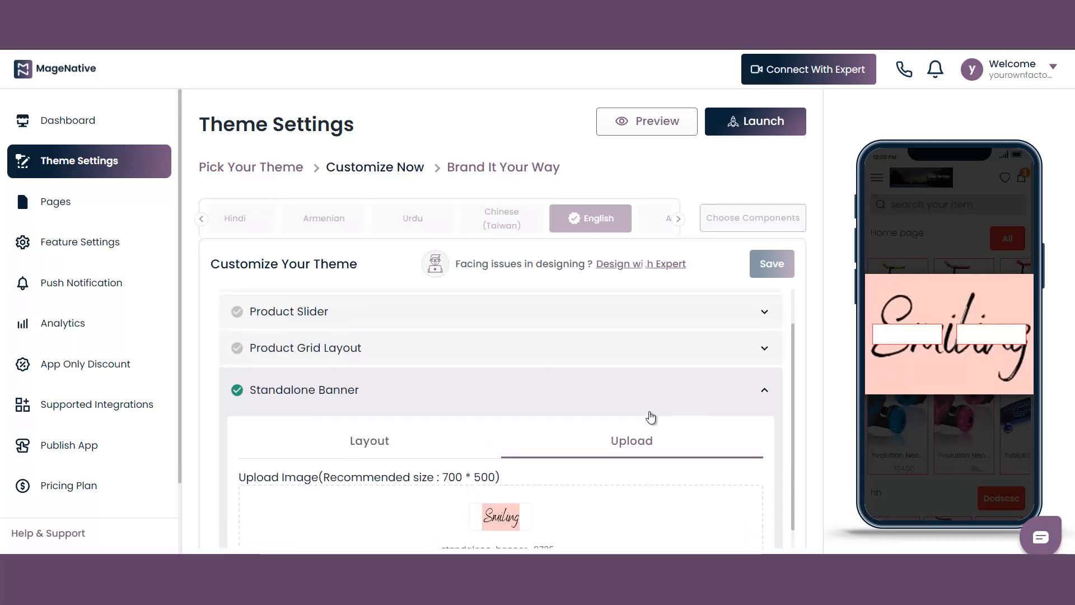